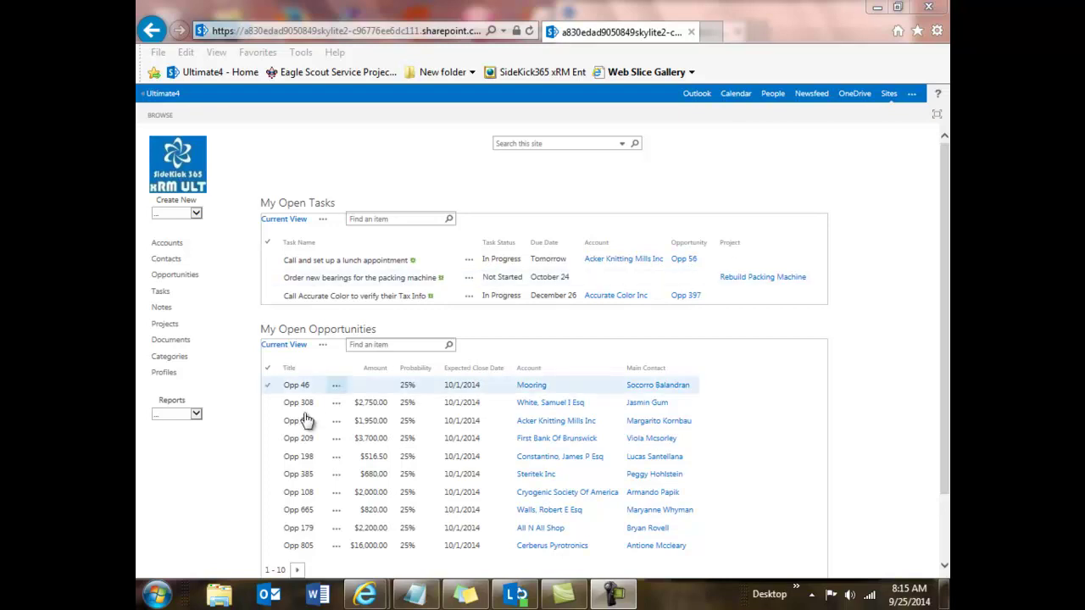
- Check the Profiles list, then open the Accurate Color Inc record from Accounts
{"action": "left_click", "coordinate": [164, 373]}
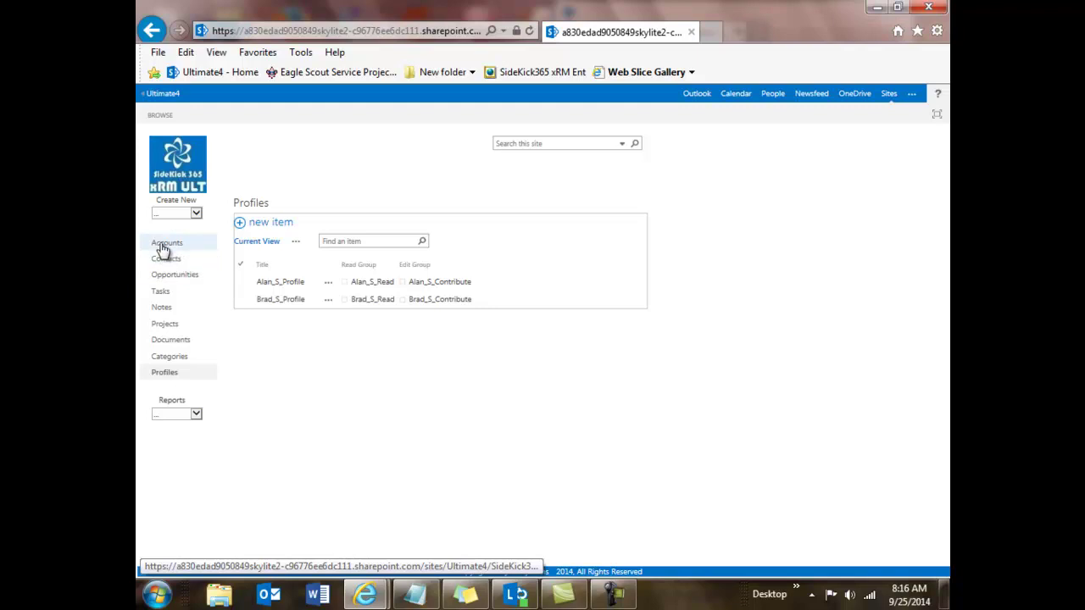
{"action": "left_click", "coordinate": [179, 182]}
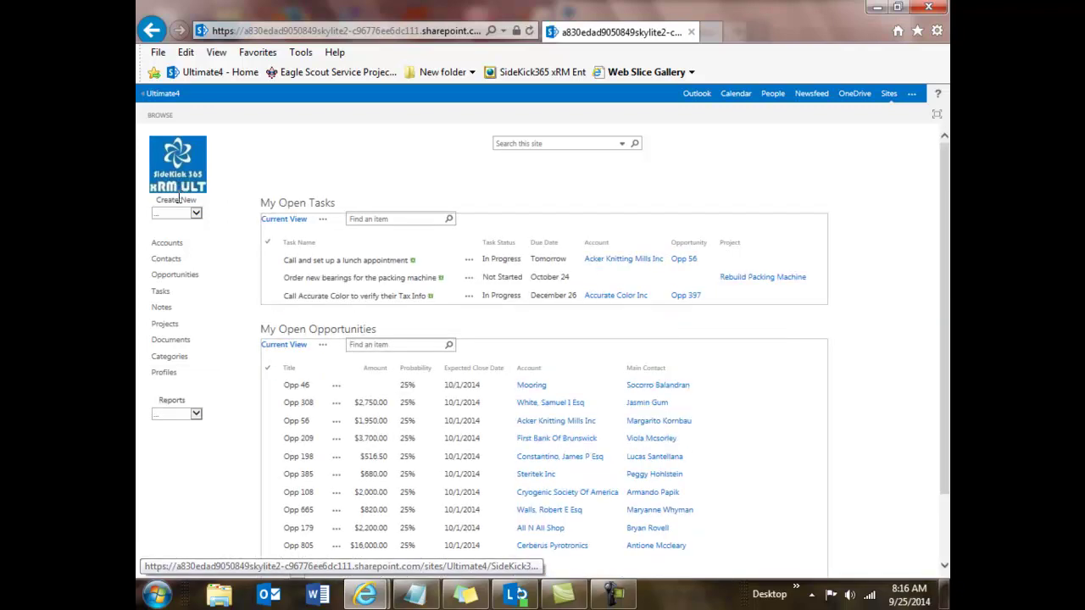
{"action": "left_click", "coordinate": [180, 251]}
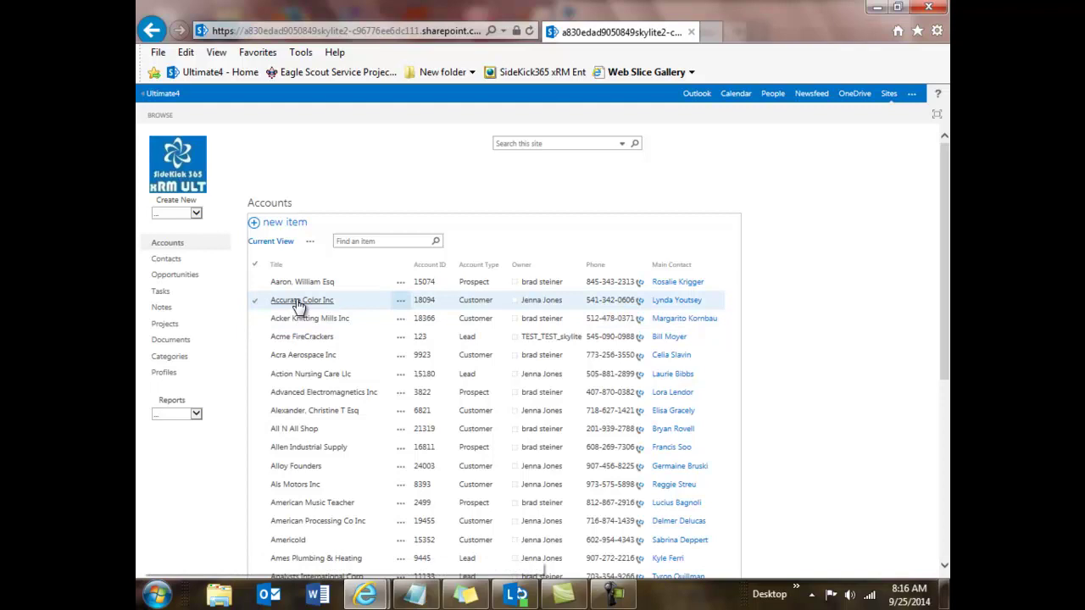
{"action": "left_click", "coordinate": [298, 304]}
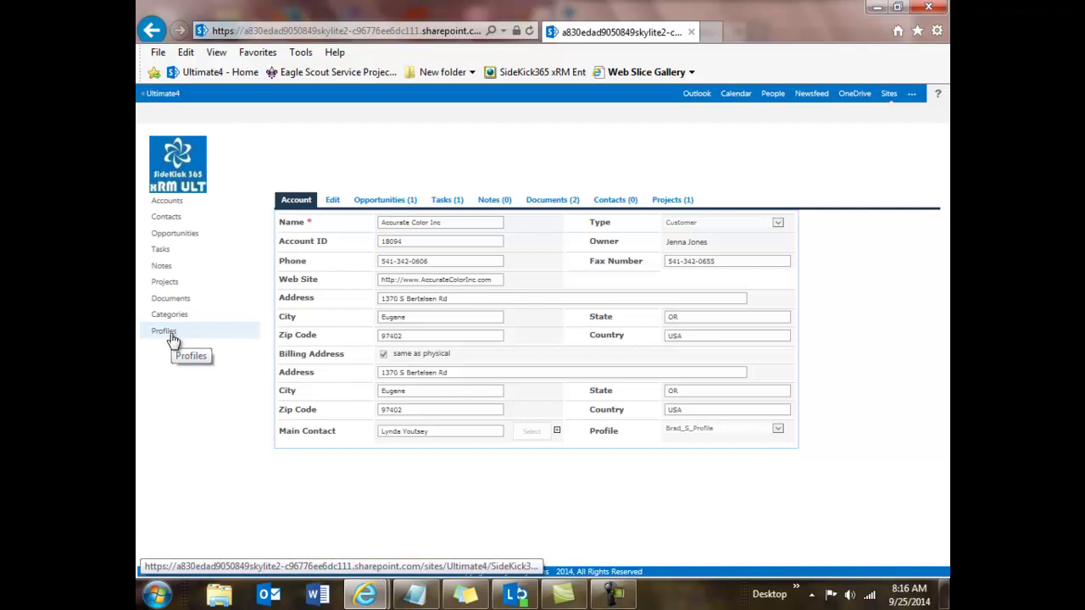
- Go back to the home dashboard and switch to the other user's InPrivate browser window
{"action": "left_click", "coordinate": [172, 182]}
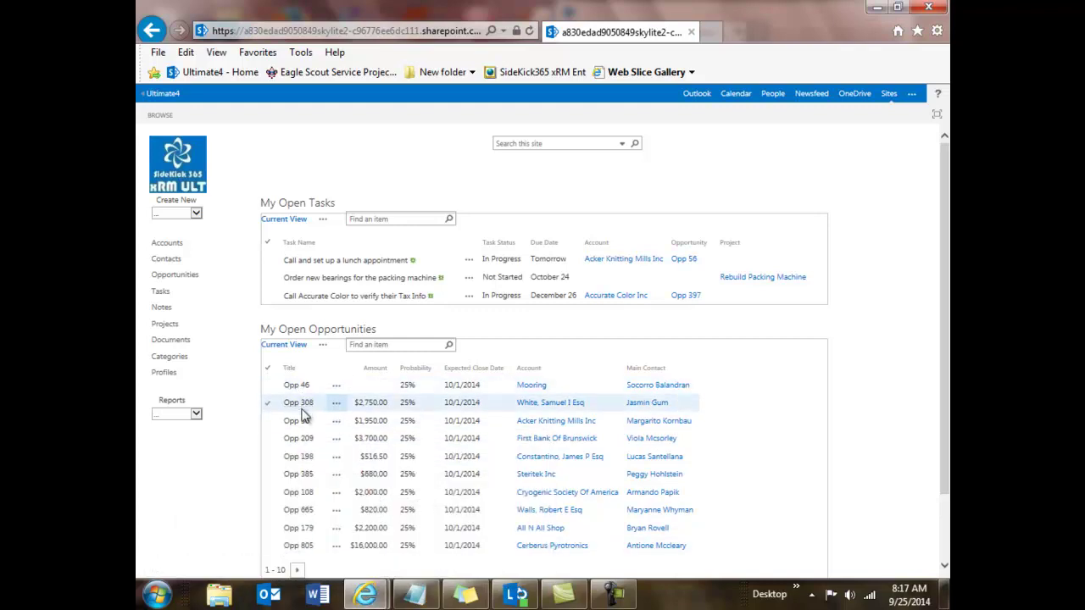
{"action": "mouse_move", "coordinate": [365, 593]}
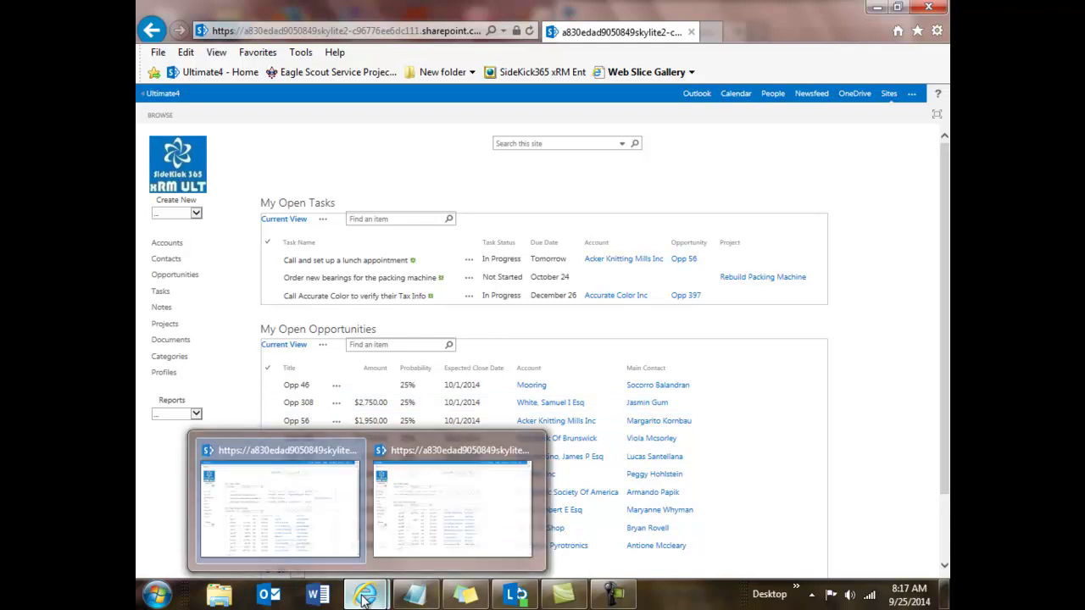
{"action": "left_click", "coordinate": [472, 523]}
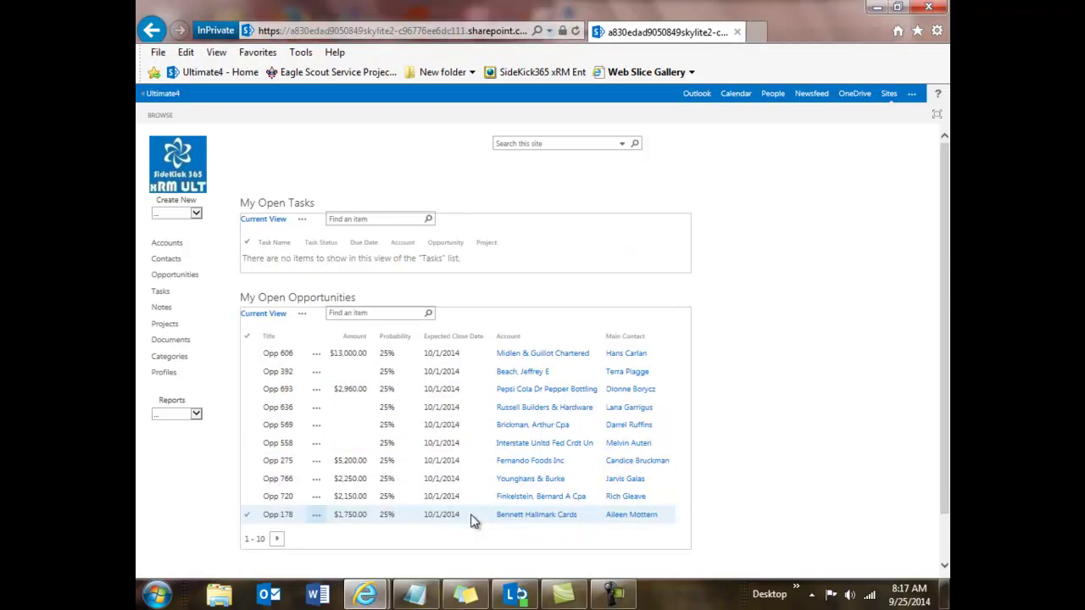
- From the Accounts list, open the A B C Lock & Key account record
{"action": "left_click", "coordinate": [169, 244]}
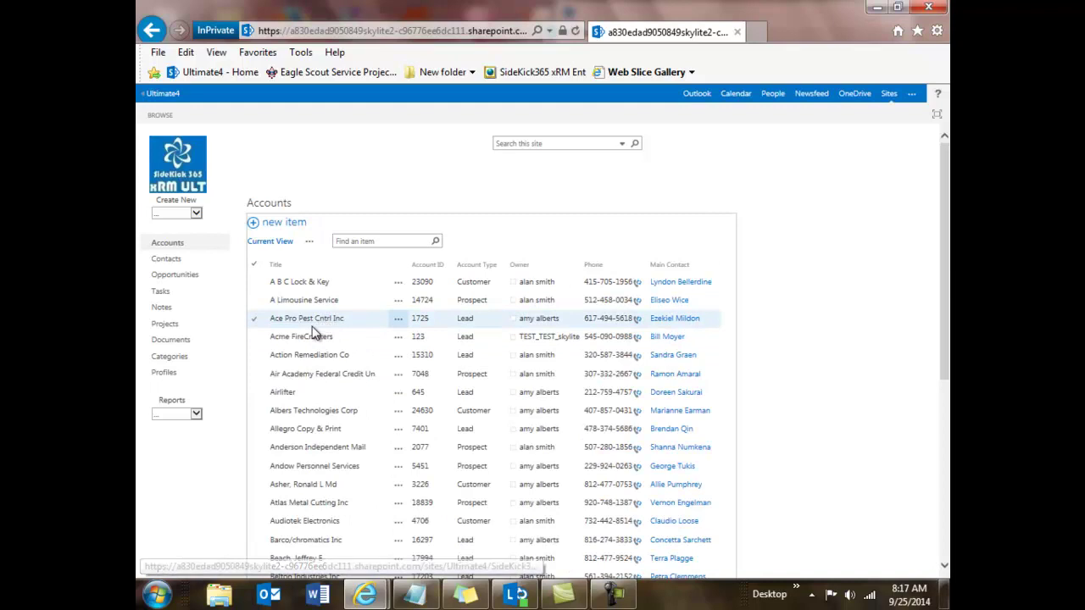
{"action": "left_click", "coordinate": [315, 288]}
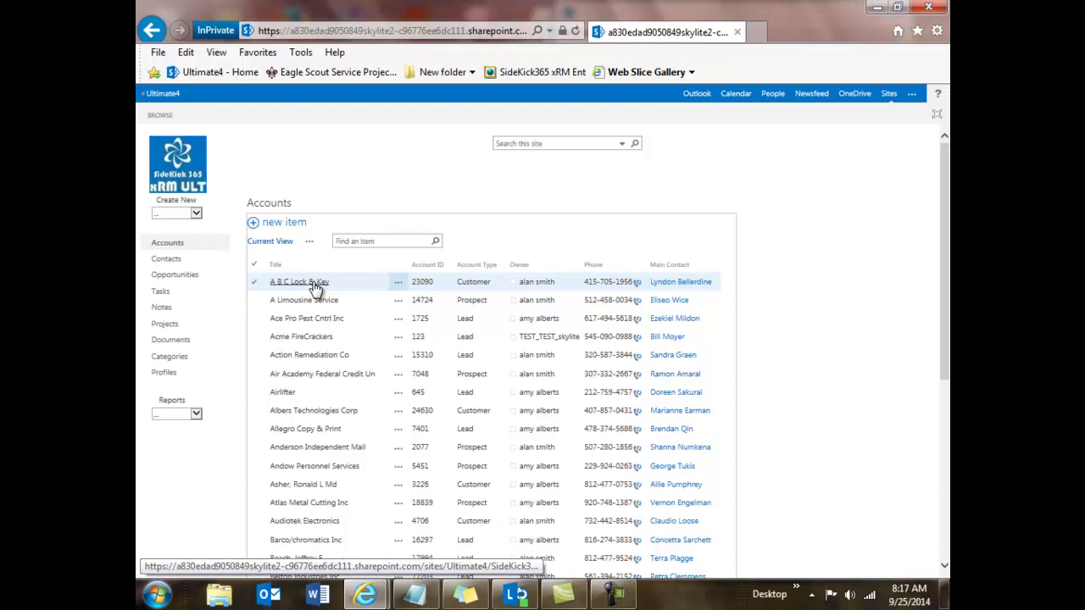
{"action": "left_click", "coordinate": [315, 289]}
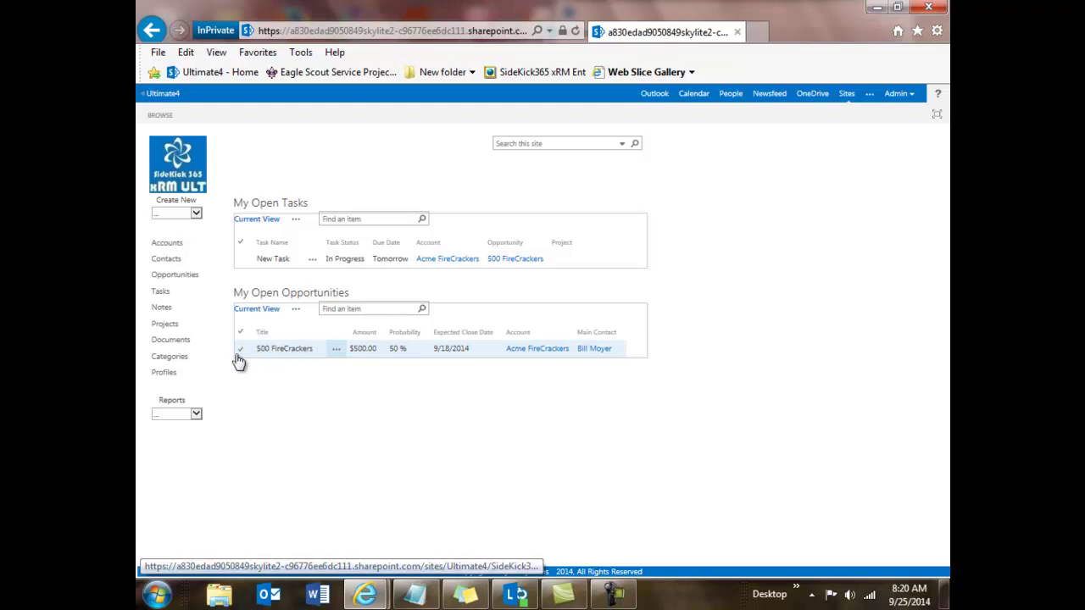
- Show the Profiles list with Alan_S_Profile and Brad_S_Profile and their read and edit groups
{"action": "left_click", "coordinate": [164, 376]}
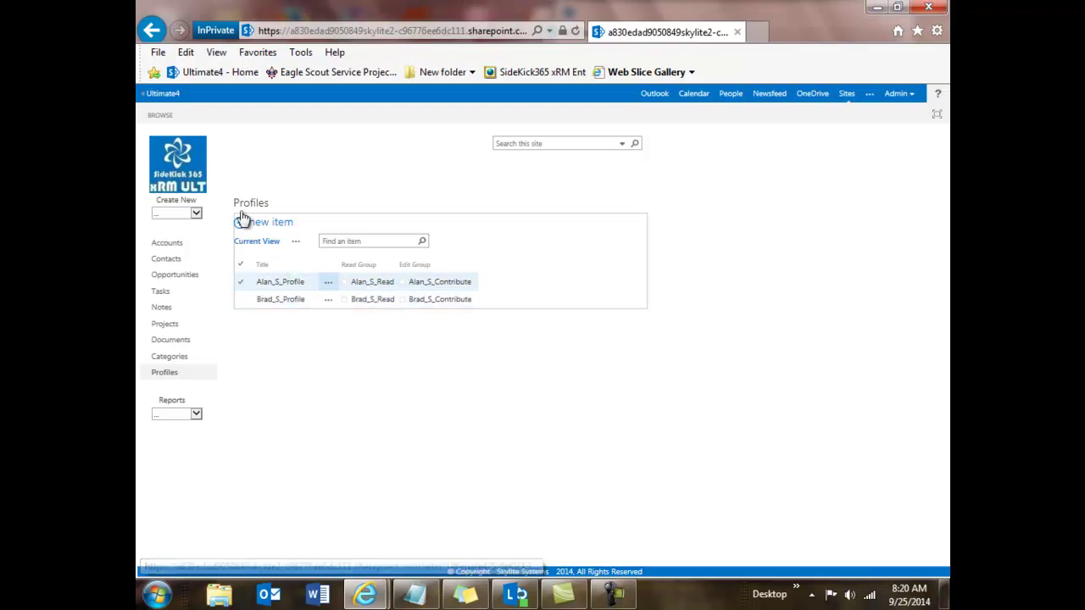
- Go to the Ultimate4 site home page via the breadcrumb and bring up the gear menu
{"action": "left_click", "coordinate": [165, 95]}
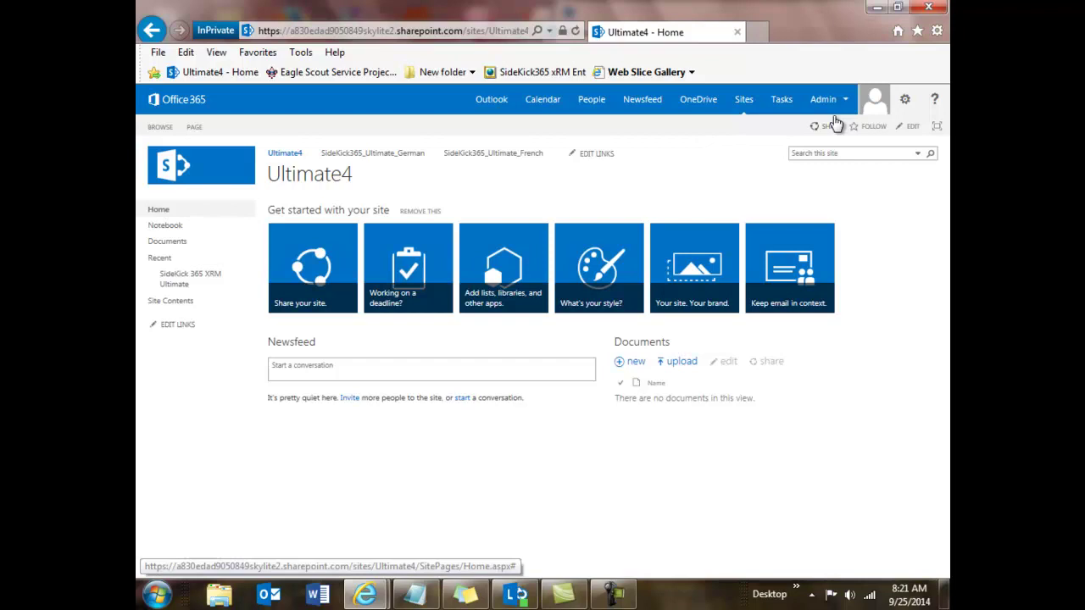
{"action": "left_click", "coordinate": [906, 101]}
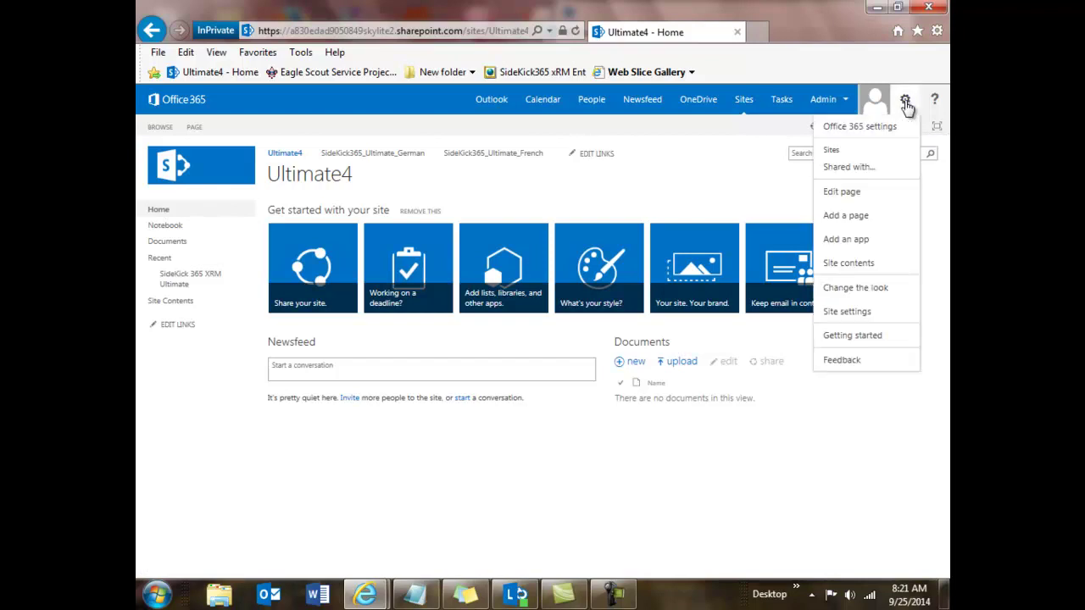
- Open Ultimate4's Site settings and go to its People and groups page
{"action": "left_click", "coordinate": [861, 314]}
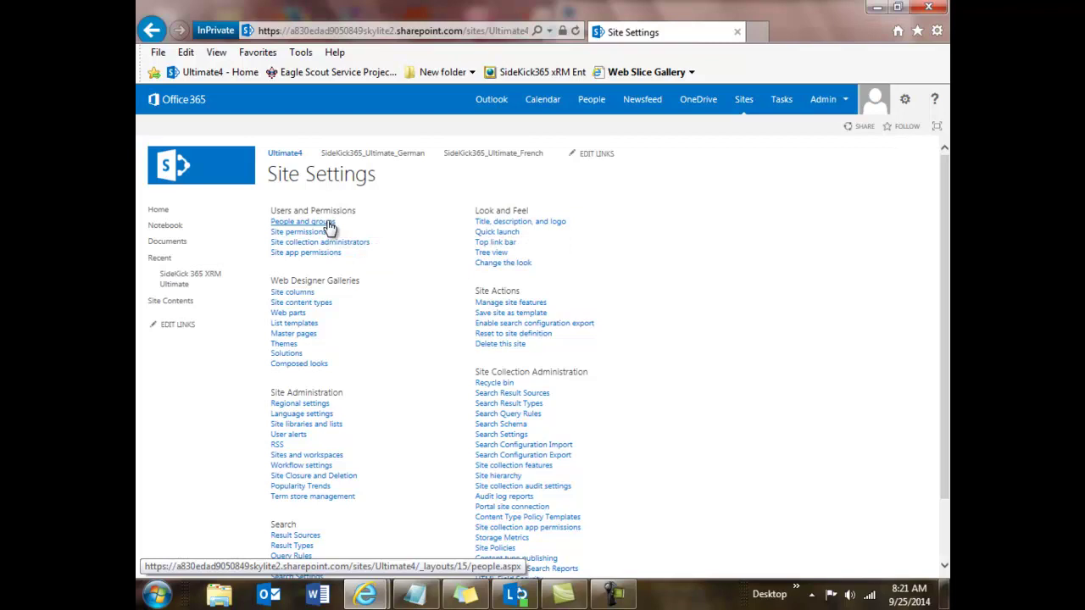
{"action": "left_click", "coordinate": [329, 226]}
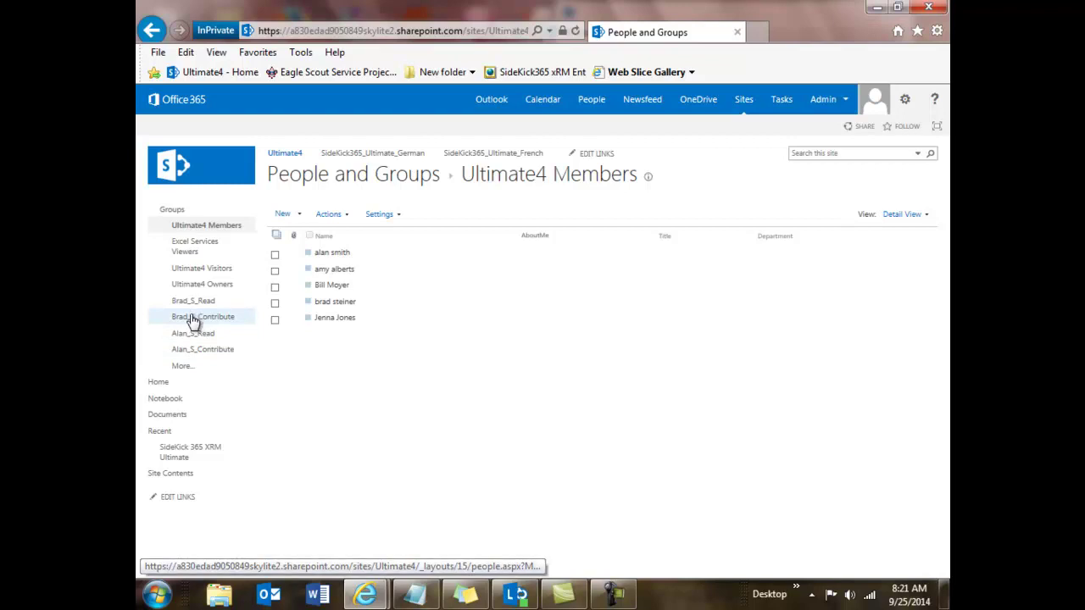
- View the Brad_S_Contribute group's members, then list all of the site's groups
{"action": "left_click", "coordinate": [193, 321]}
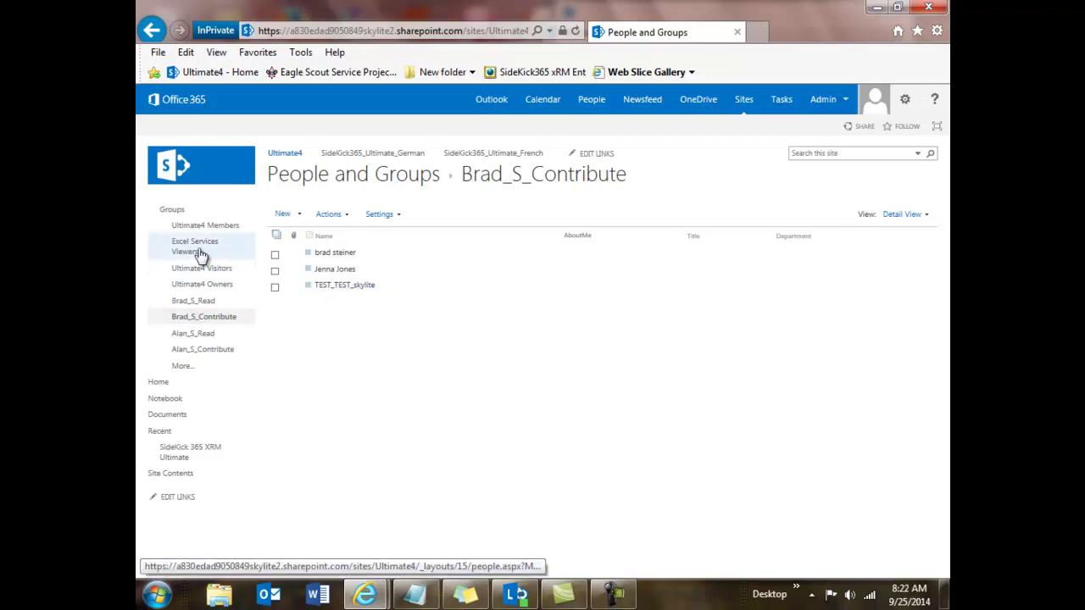
{"action": "left_click", "coordinate": [185, 368]}
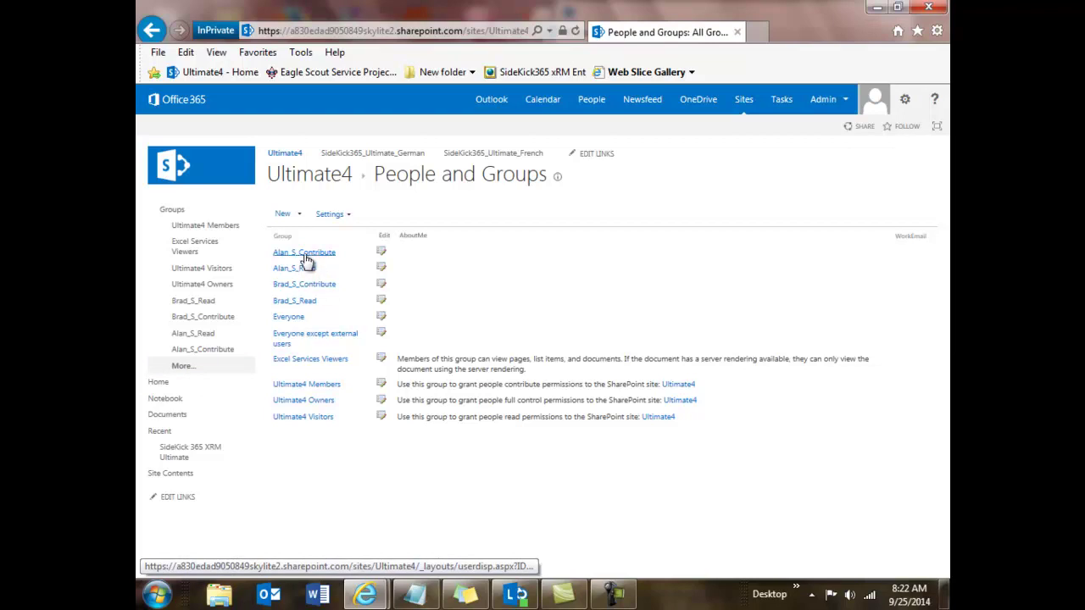
- Start a new SharePoint group named New_Profile with Contribute permission
{"action": "left_click", "coordinate": [283, 217]}
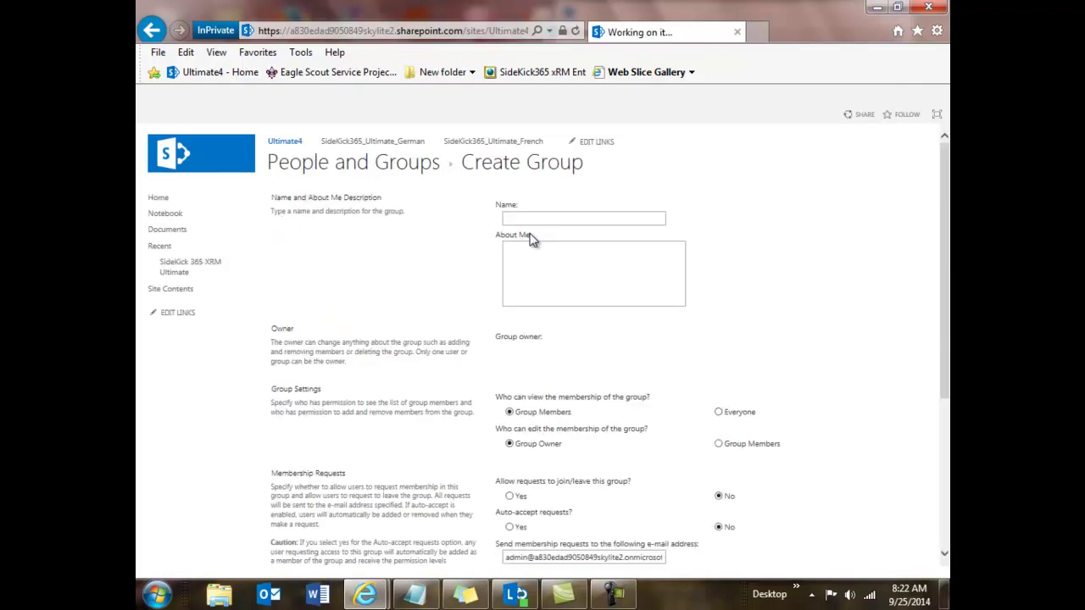
{"action": "left_click", "coordinate": [527, 232]}
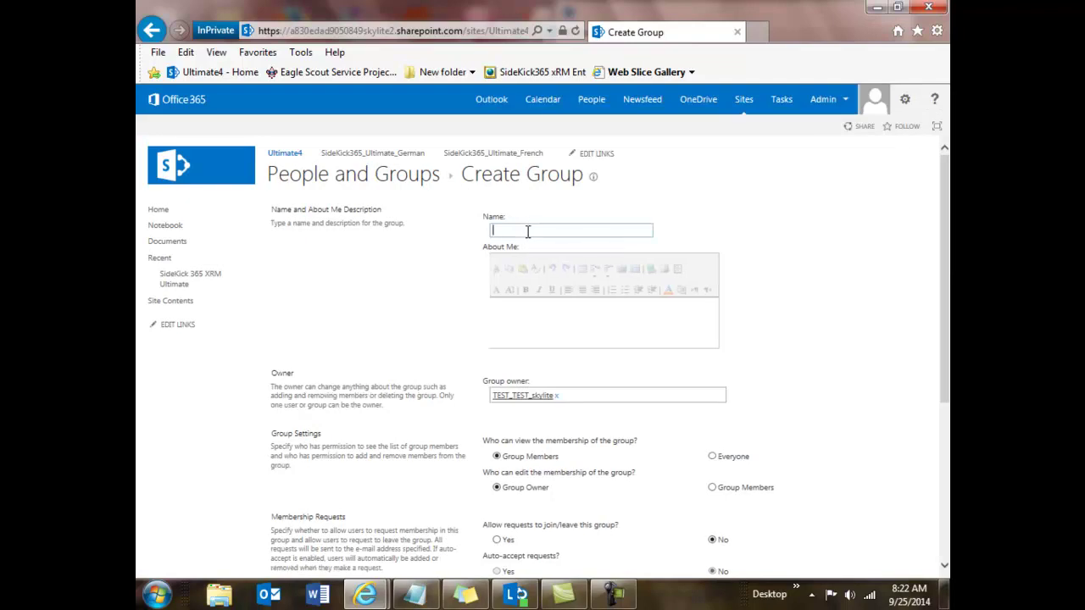
{"action": "type", "text": "New_Profile"}
{"action": "scroll", "coordinate": [524, 412], "scroll_direction": "down", "scroll_amount": 3}
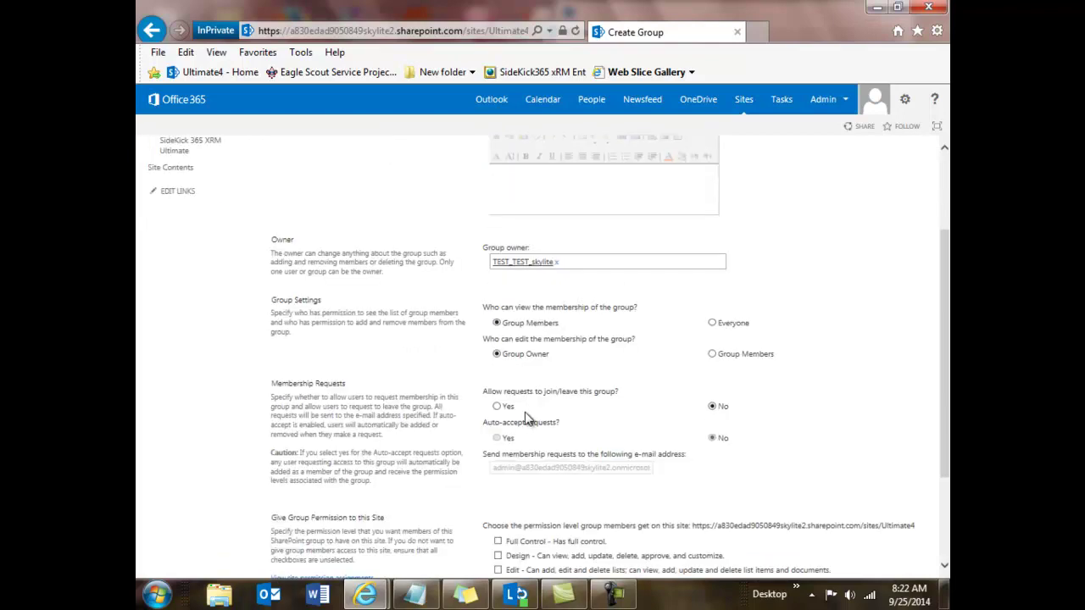
{"action": "scroll", "coordinate": [525, 412], "scroll_direction": "down", "scroll_amount": 3}
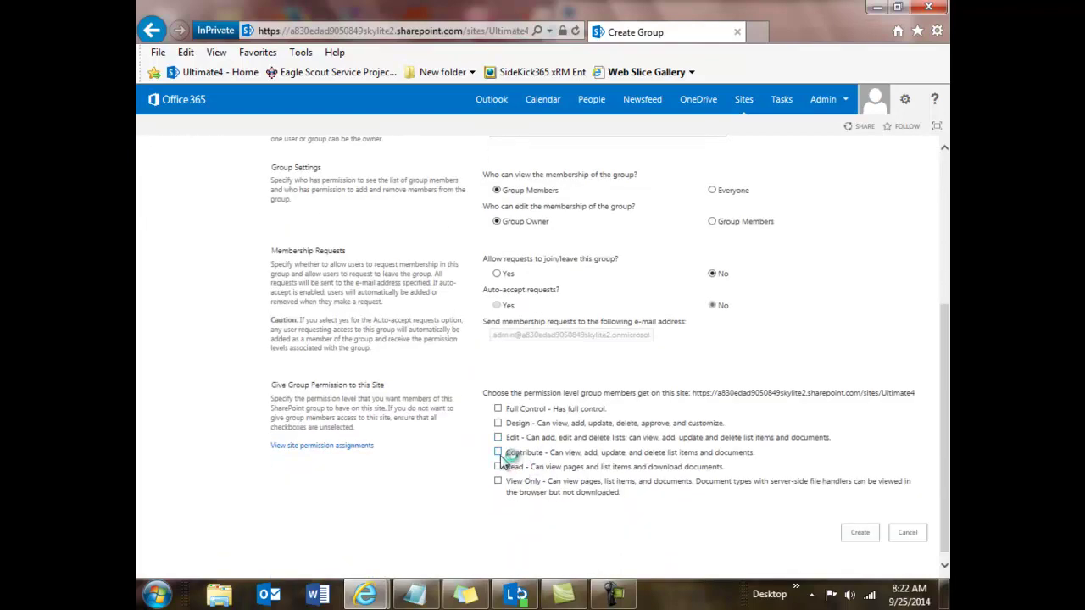
{"action": "left_click", "coordinate": [499, 454]}
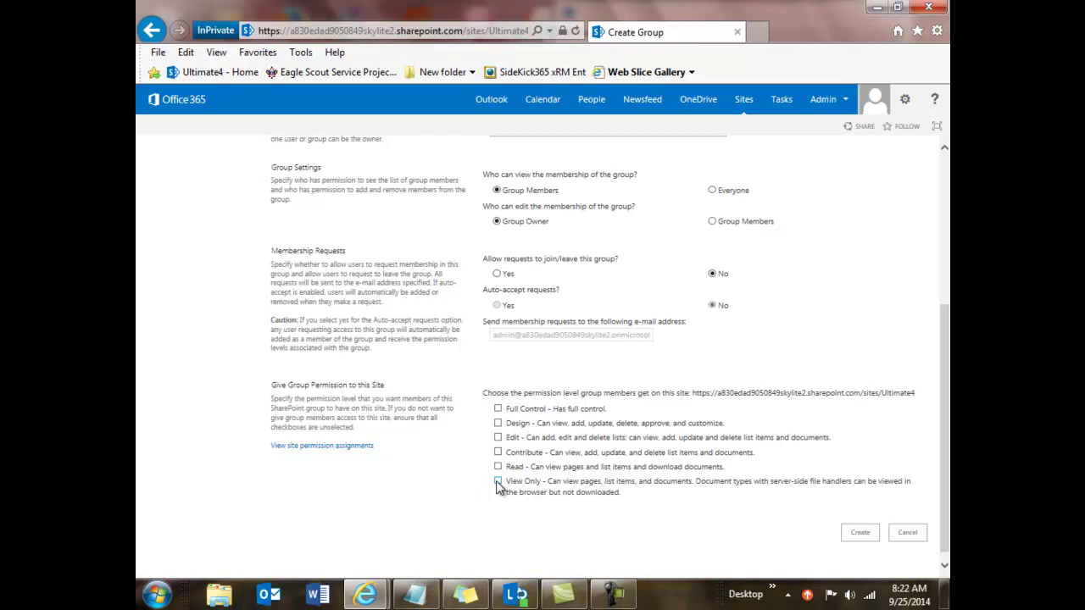
- Let group members edit the membership, then create the New_Profile group
{"action": "scroll", "coordinate": [497, 488], "scroll_direction": "up", "scroll_amount": 4}
{"action": "scroll", "coordinate": [498, 488], "scroll_direction": "down", "scroll_amount": 2}
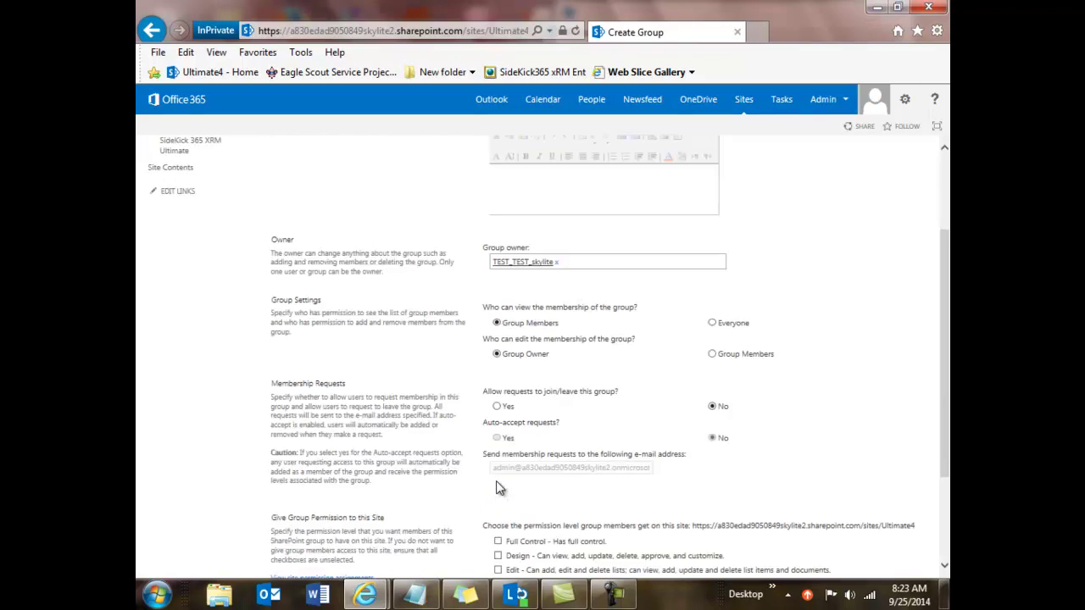
{"action": "scroll", "coordinate": [498, 488], "scroll_direction": "down", "scroll_amount": 1}
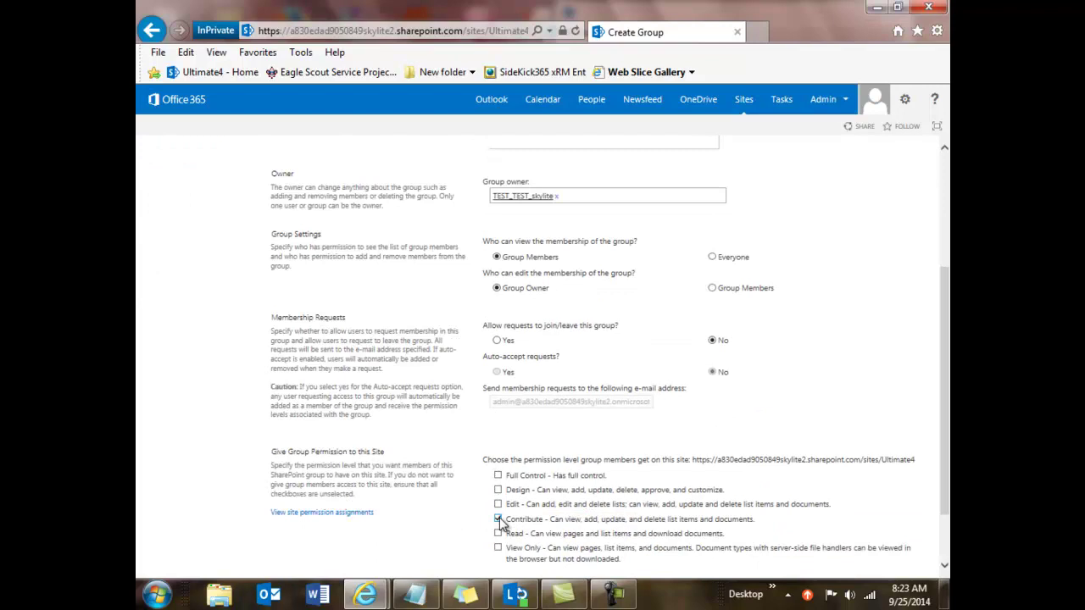
{"action": "scroll", "coordinate": [502, 509], "scroll_direction": "down", "scroll_amount": 1}
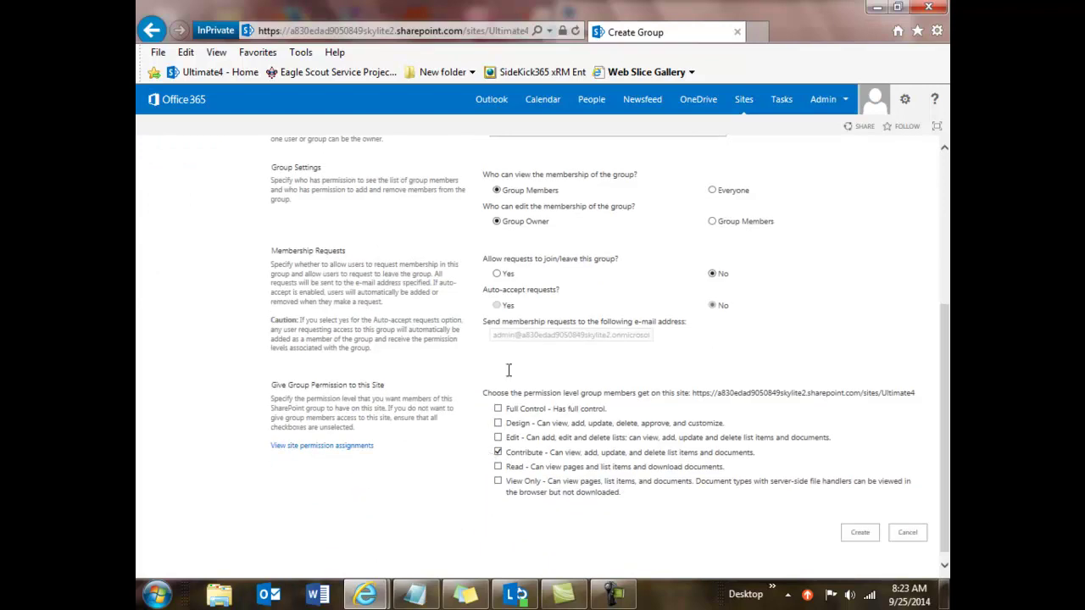
{"action": "left_click", "coordinate": [714, 222]}
{"action": "left_click", "coordinate": [856, 536]}
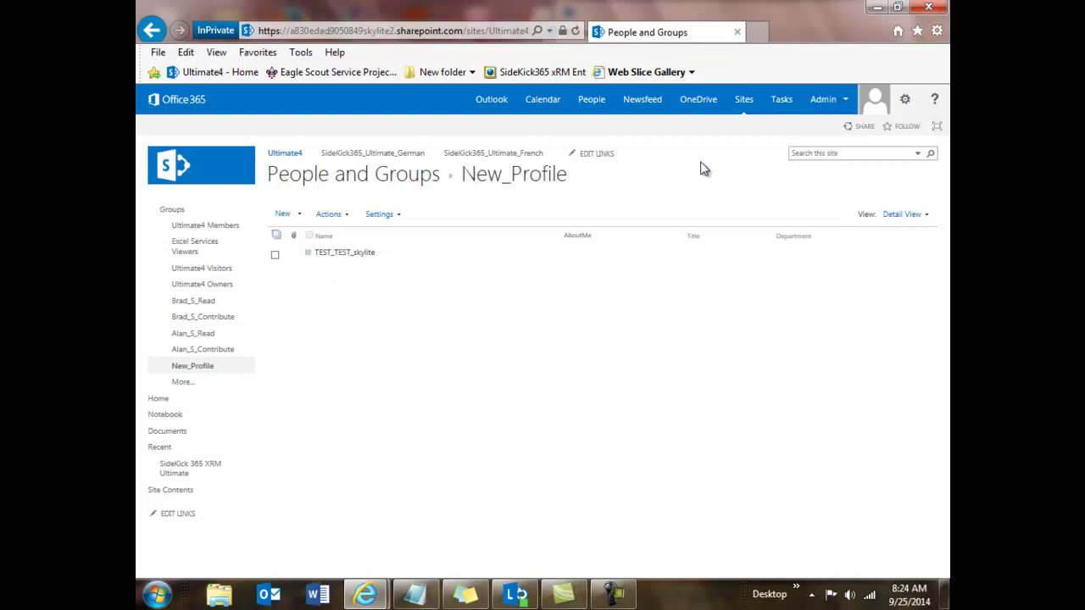
- Return to the SideKick 365 XRM Ultimate home dashboard and glance at the Create New record types
{"action": "left_click", "coordinate": [180, 471]}
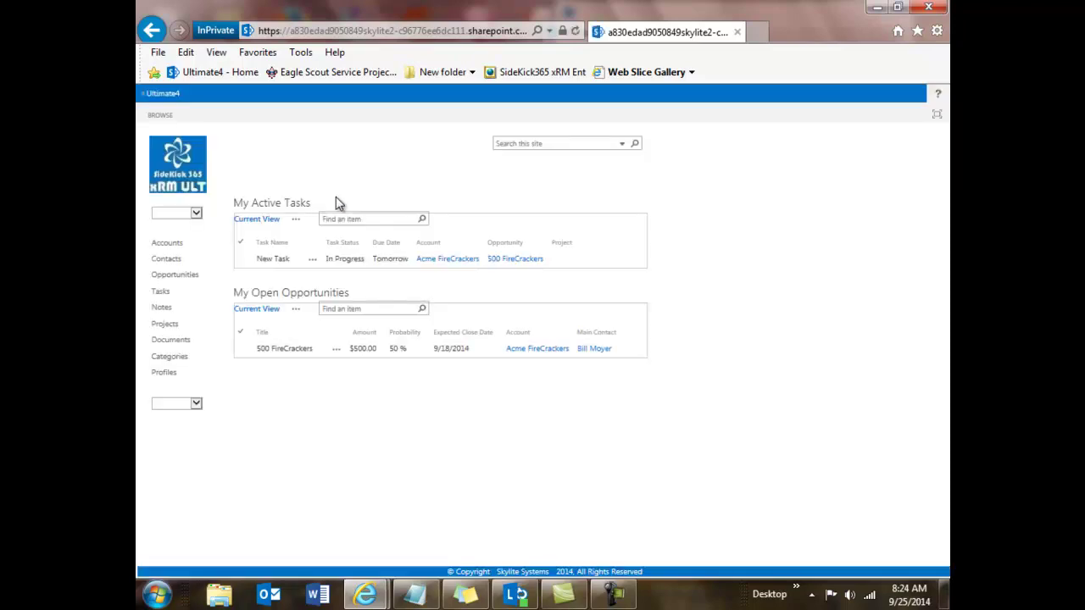
{"action": "left_click", "coordinate": [196, 217]}
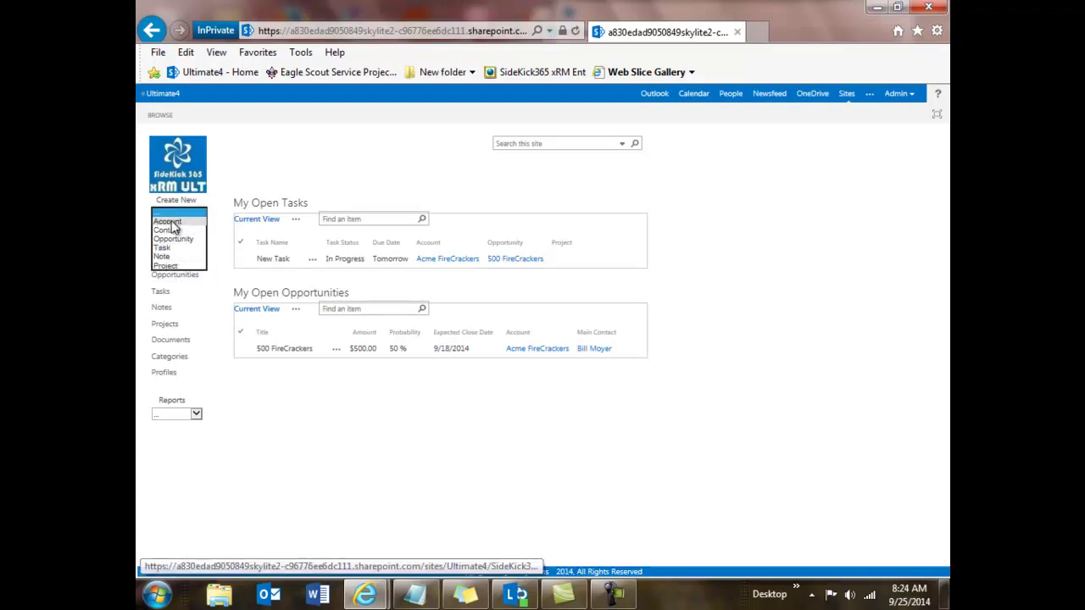
{"action": "left_click", "coordinate": [165, 377]}
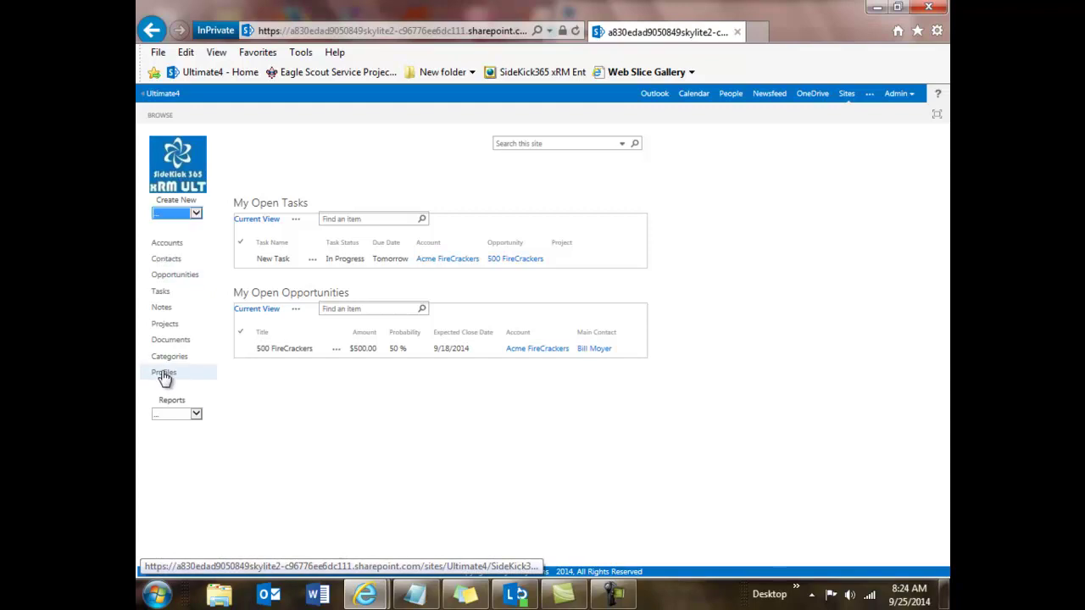
- Add and save profile 'New profile' with edit group New_Profile and read group Brad_S_Read
{"action": "left_click", "coordinate": [165, 377]}
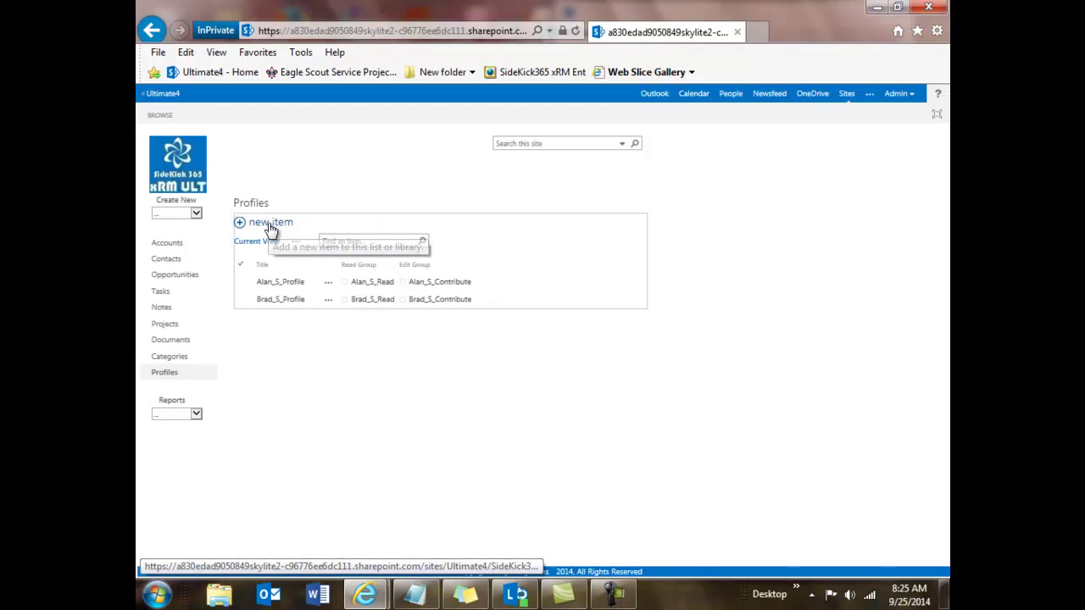
{"action": "left_click", "coordinate": [269, 226]}
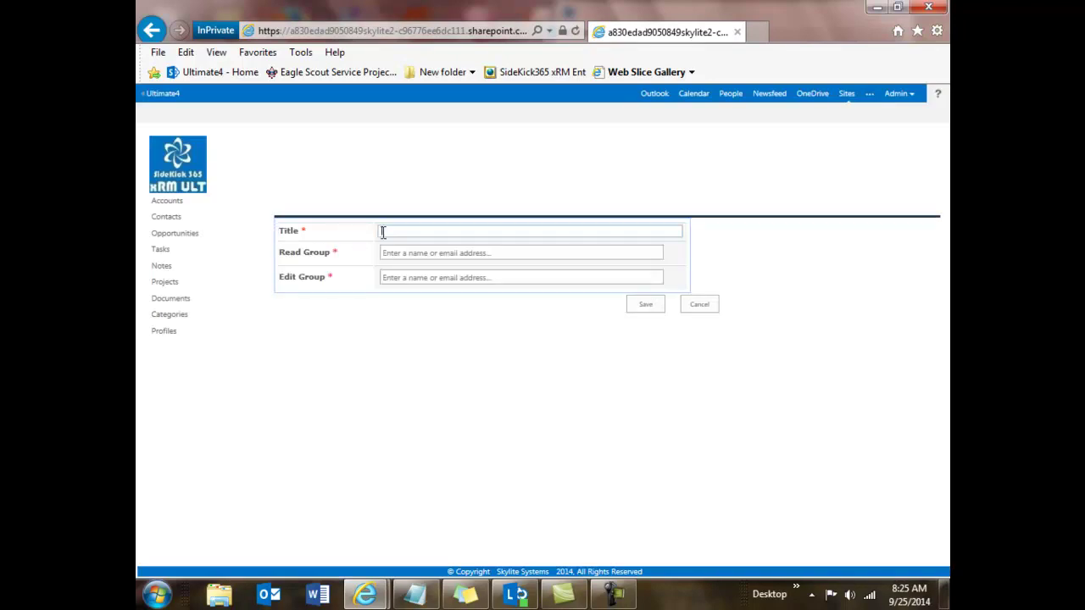
{"action": "type", "text": "New profile"}
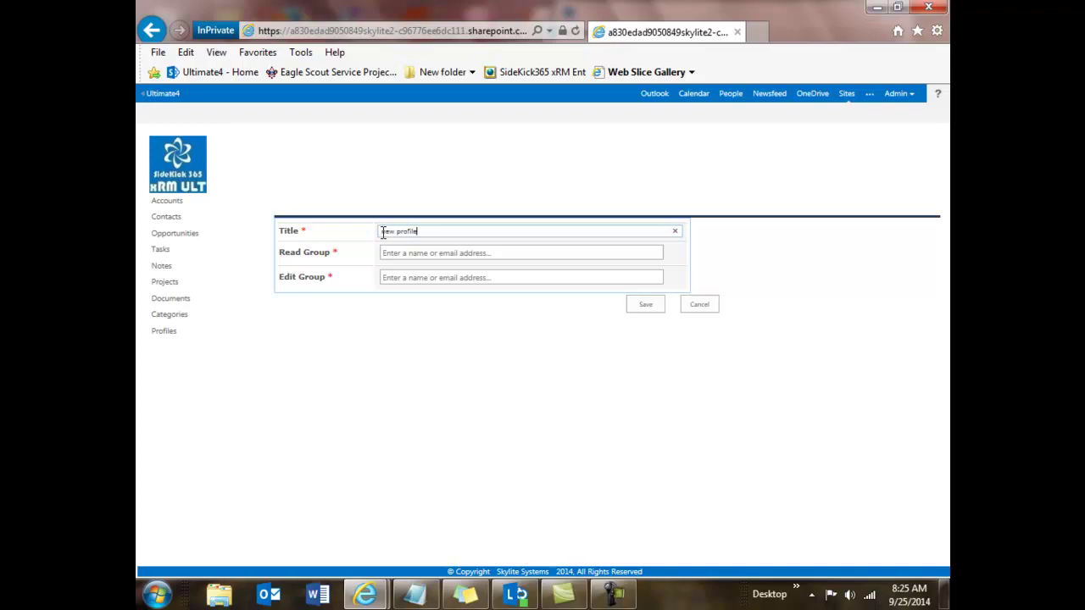
{"action": "left_click", "coordinate": [391, 278]}
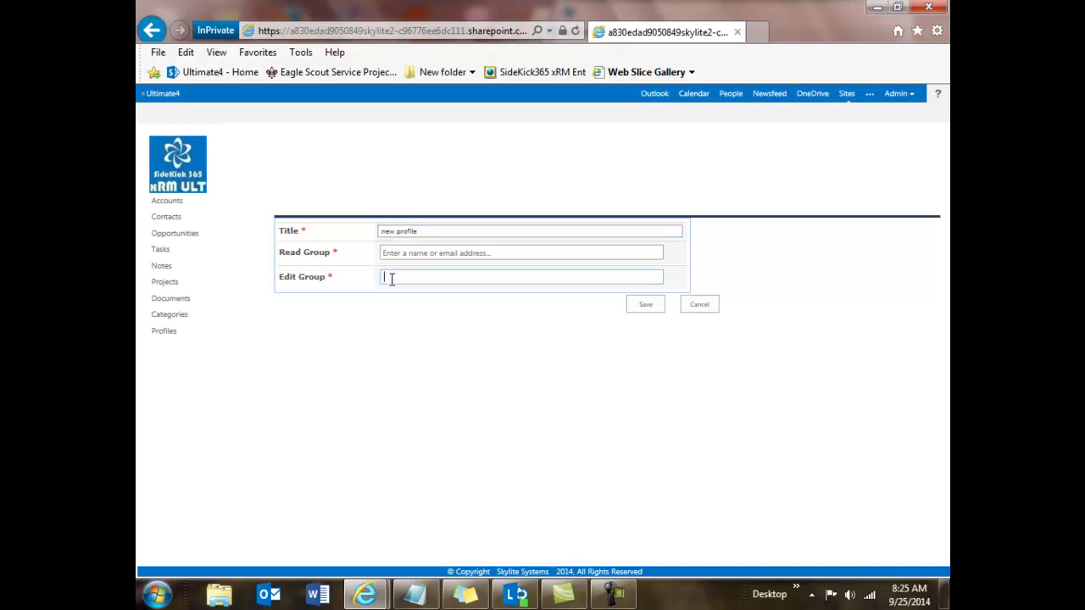
{"action": "type", "text": "new"}
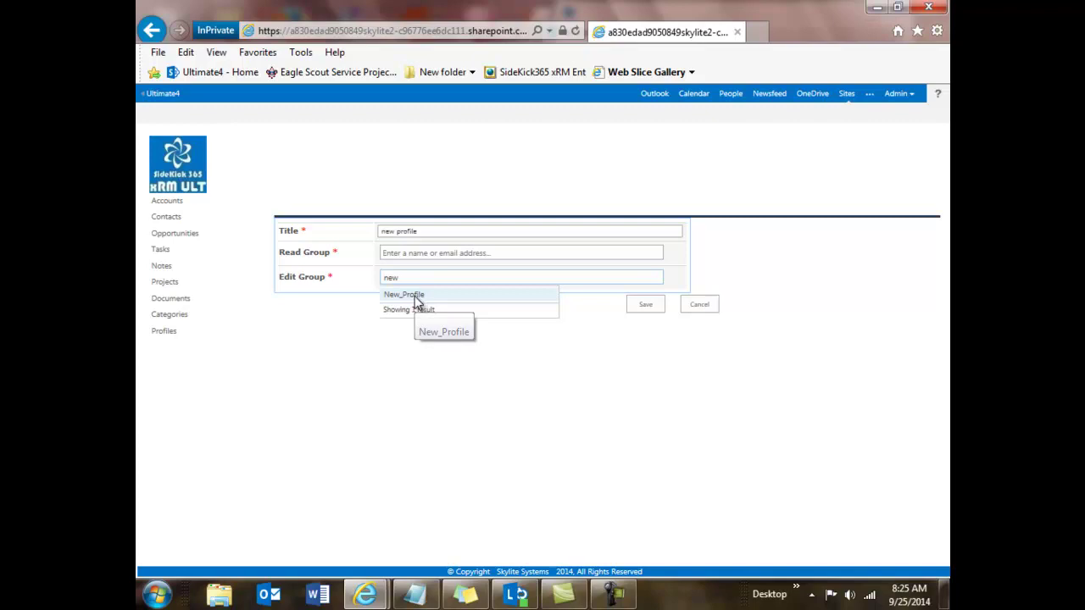
{"action": "left_click", "coordinate": [415, 297]}
{"action": "left_click", "coordinate": [401, 253]}
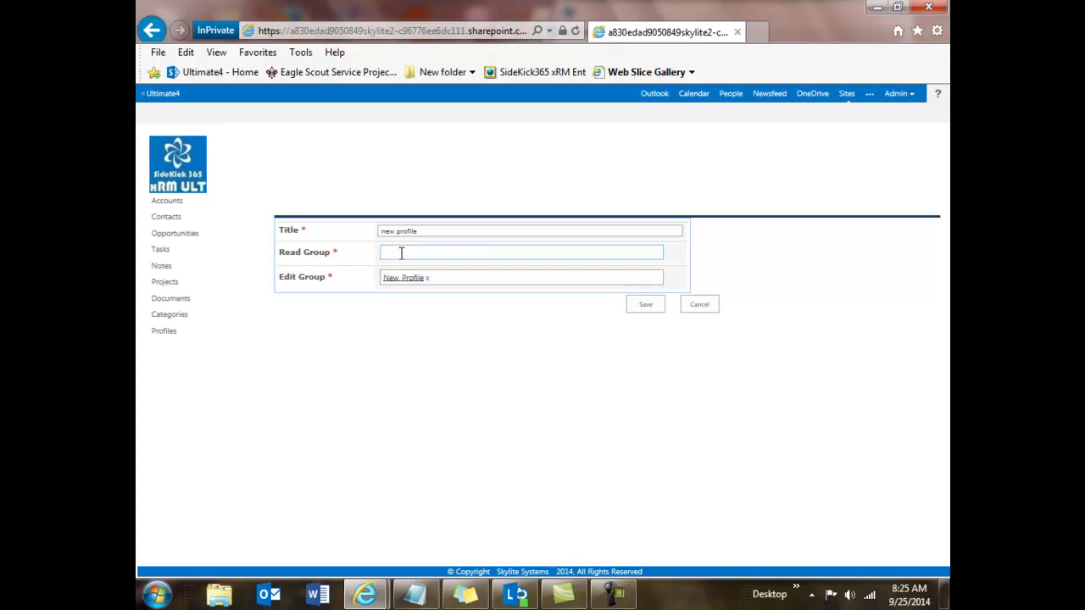
{"action": "type", "text": "brad"}
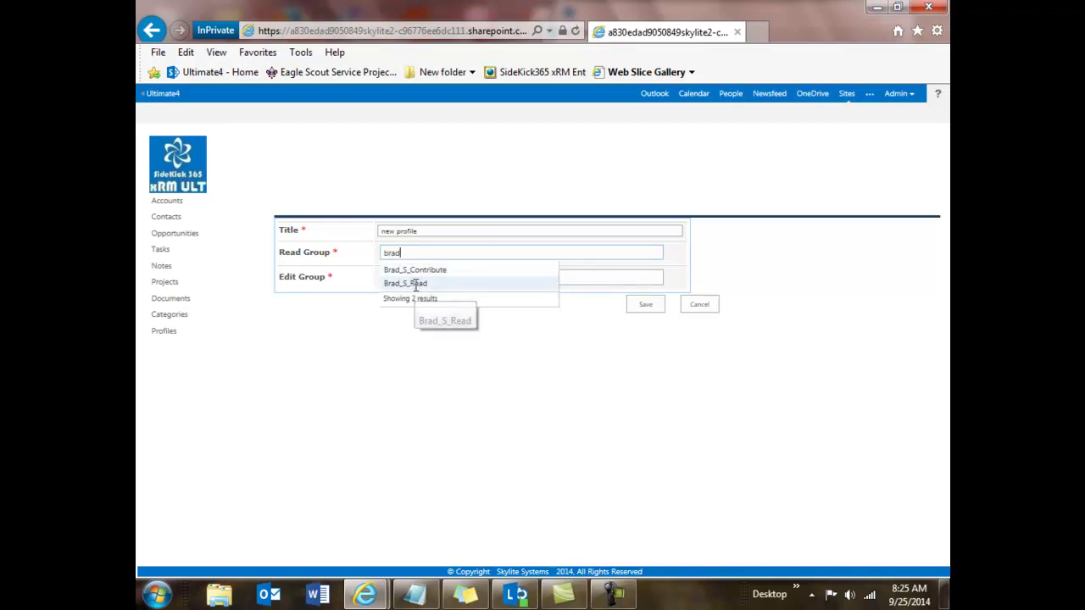
{"action": "left_click", "coordinate": [415, 284]}
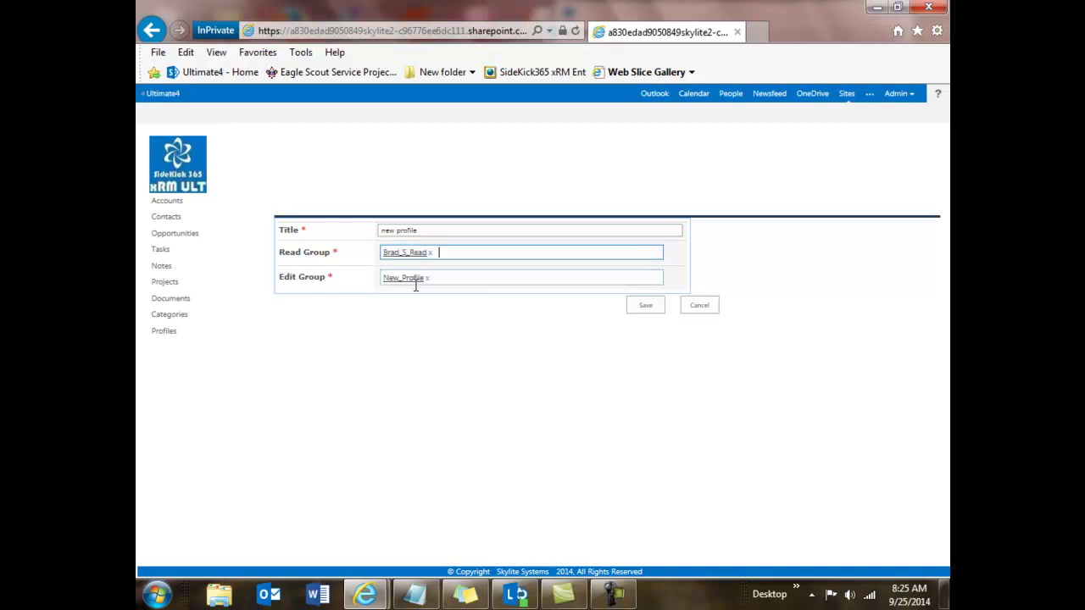
{"action": "left_click", "coordinate": [647, 308]}
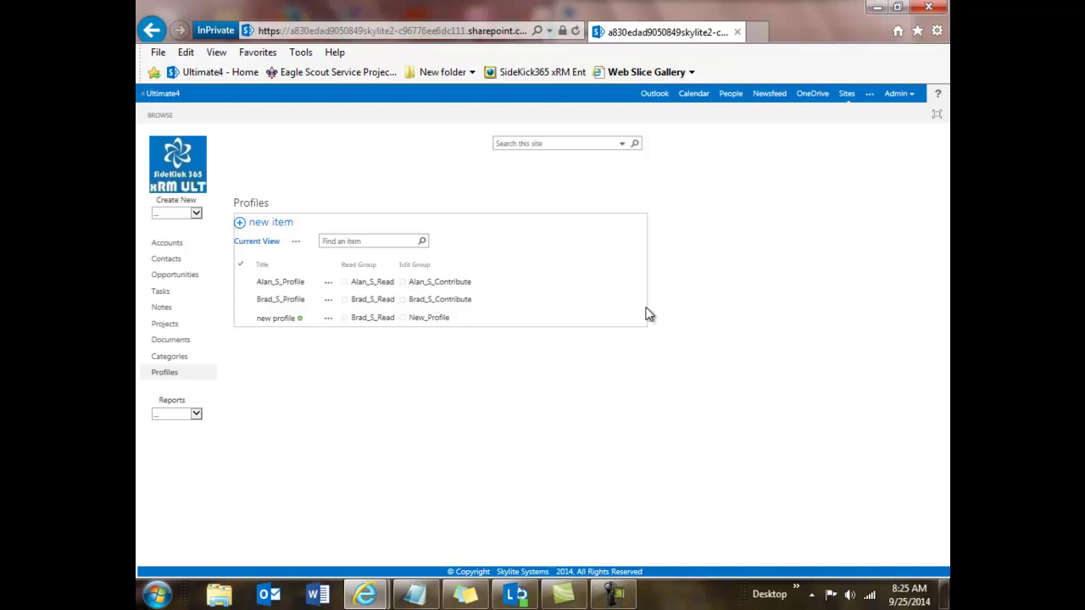
- Open a new Account form, set its Profile to 'new profile', then cancel without saving
{"action": "left_click", "coordinate": [196, 212]}
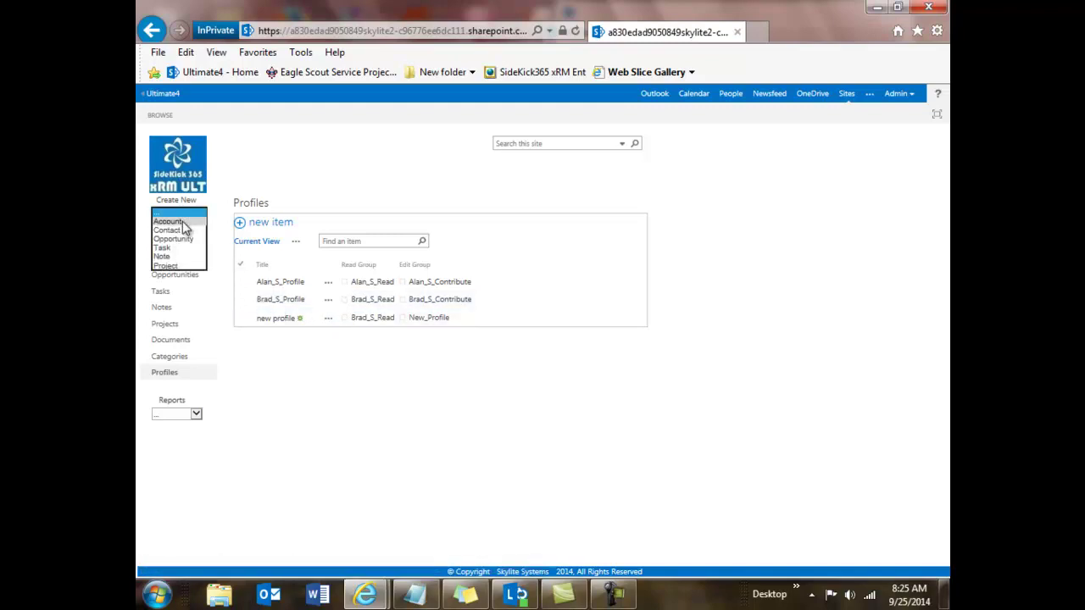
{"action": "left_click", "coordinate": [183, 224]}
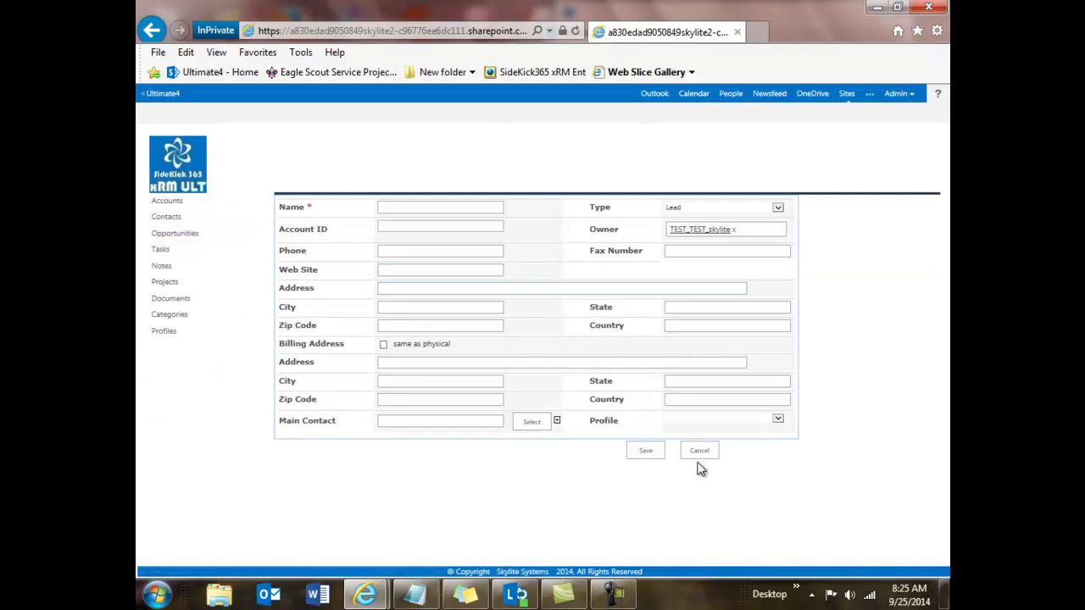
{"action": "left_click", "coordinate": [778, 419]}
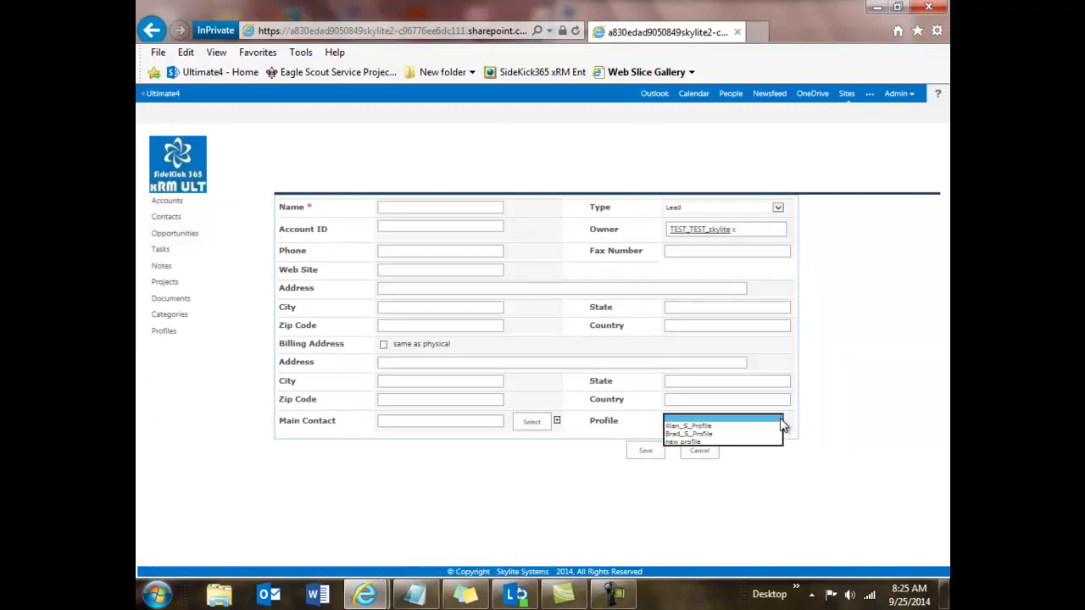
{"action": "left_click", "coordinate": [702, 442]}
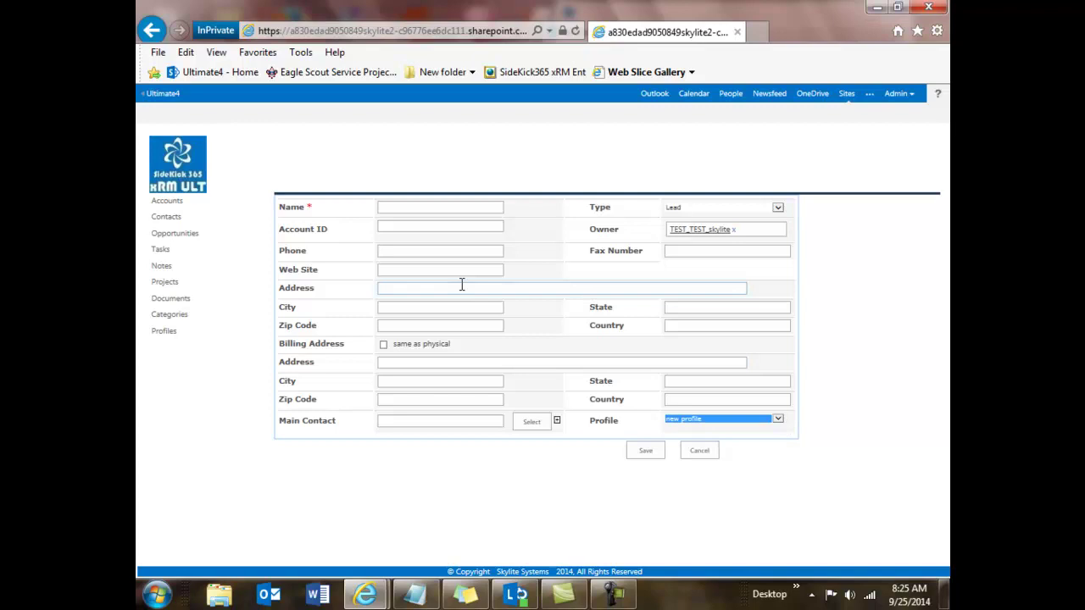
{"action": "left_click", "coordinate": [426, 208]}
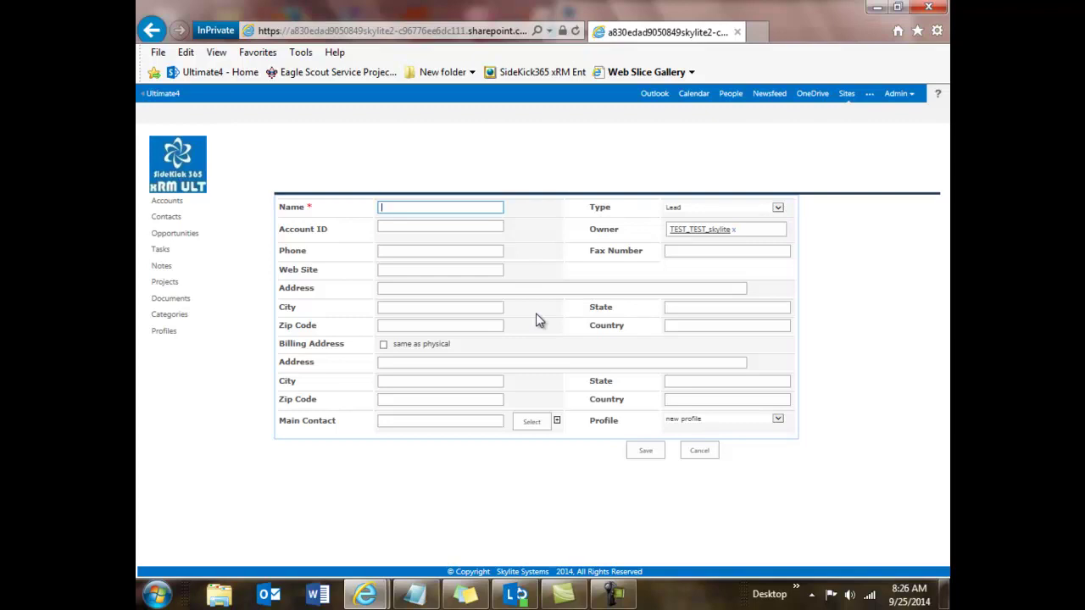
{"action": "left_click", "coordinate": [694, 452]}
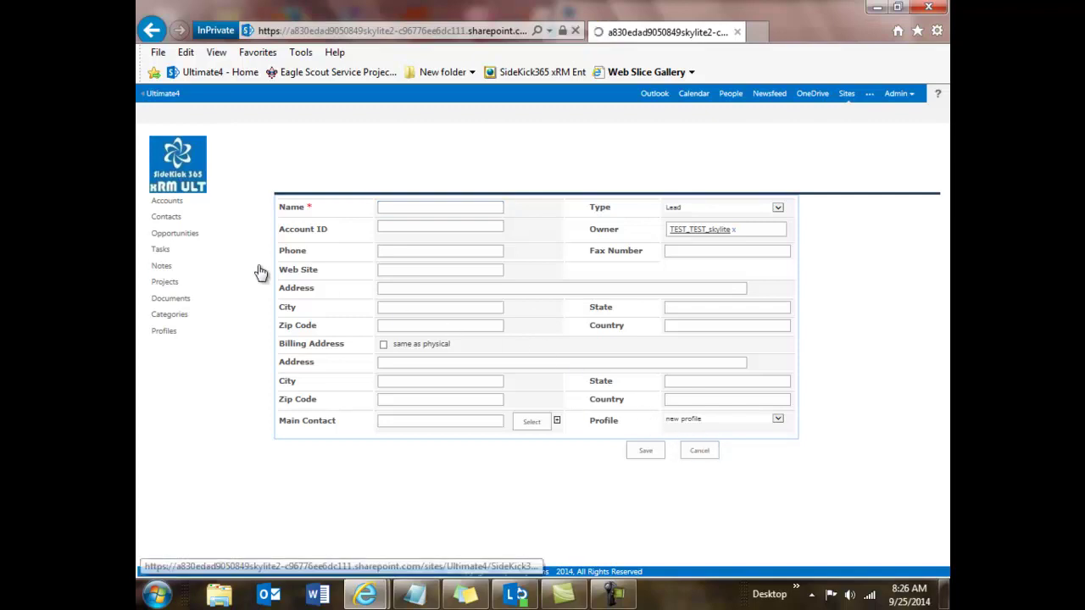